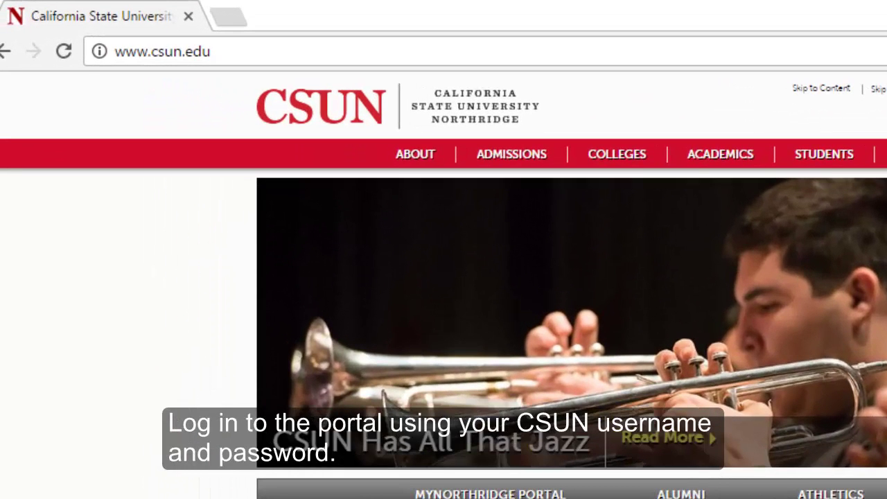
Sign in to the myNorthridge portal using the saved login credentials
click(455, 495)
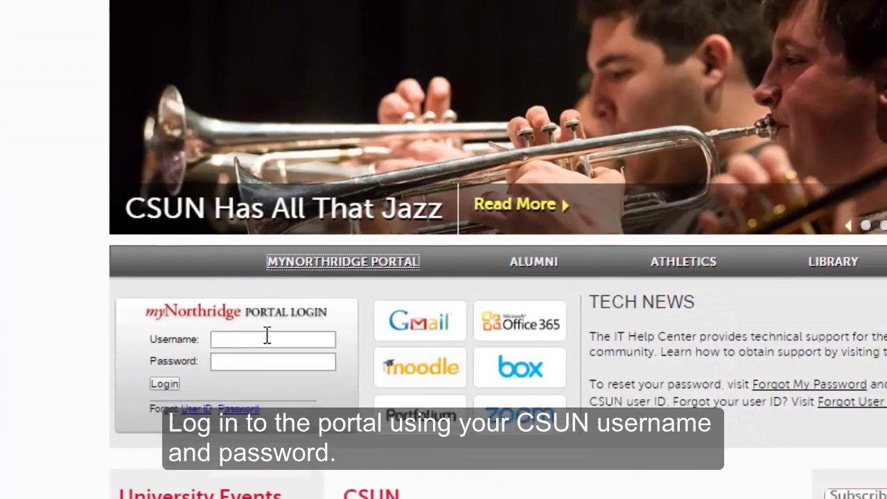
click(267, 336)
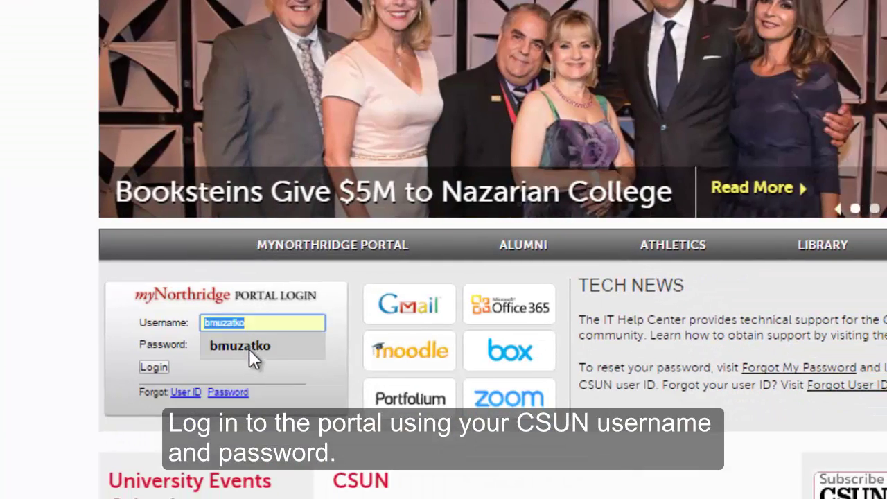
click(262, 365)
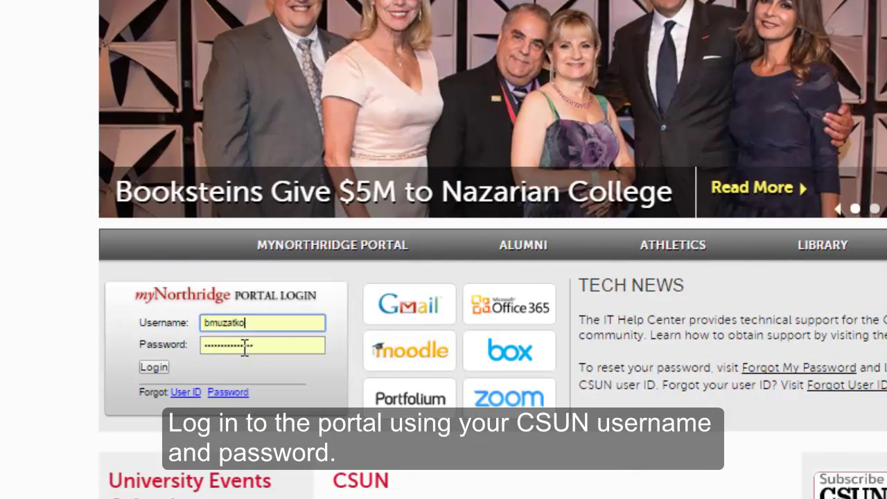
click(151, 369)
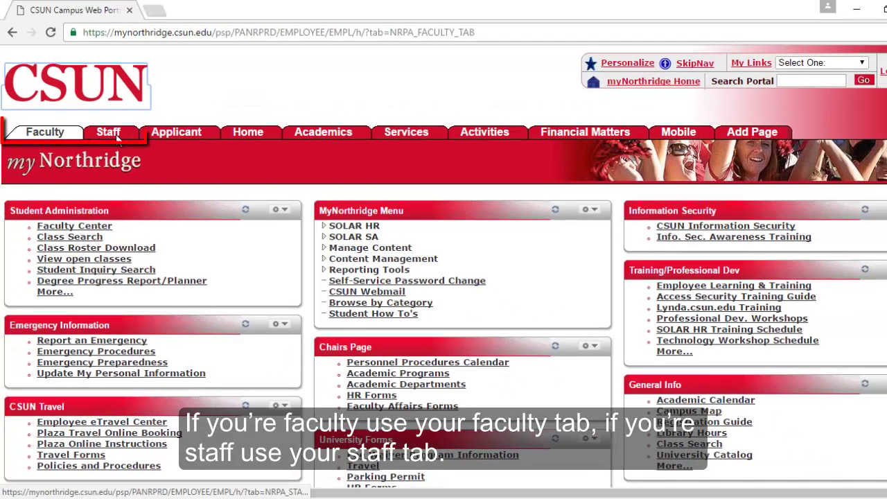
From the Staff area, open Additional Pay State Pre-Authorization's Add a New Value form
click(109, 133)
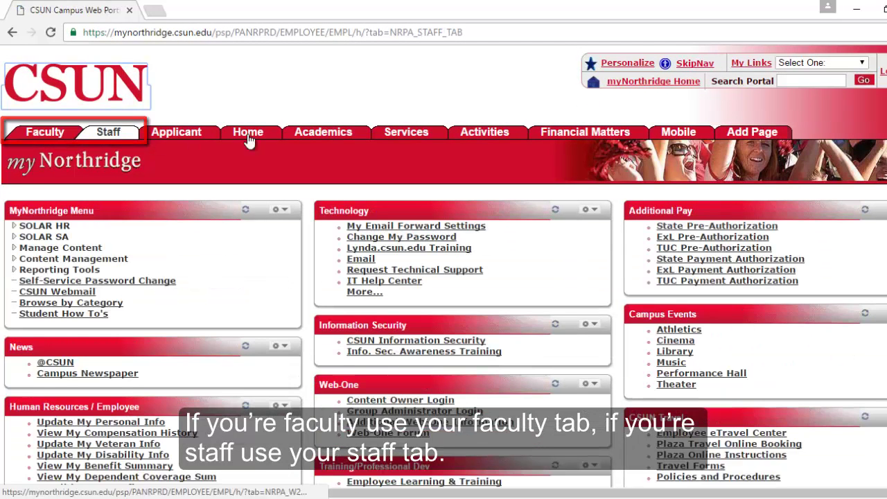
click(693, 226)
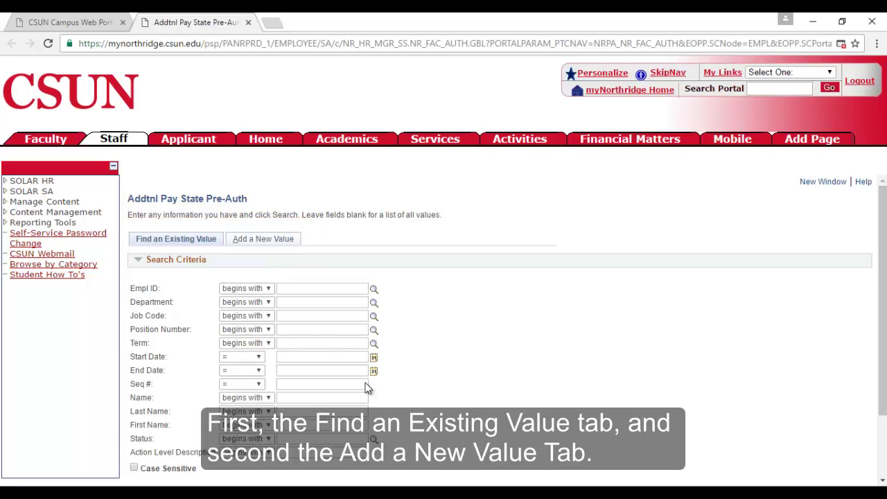
click(265, 243)
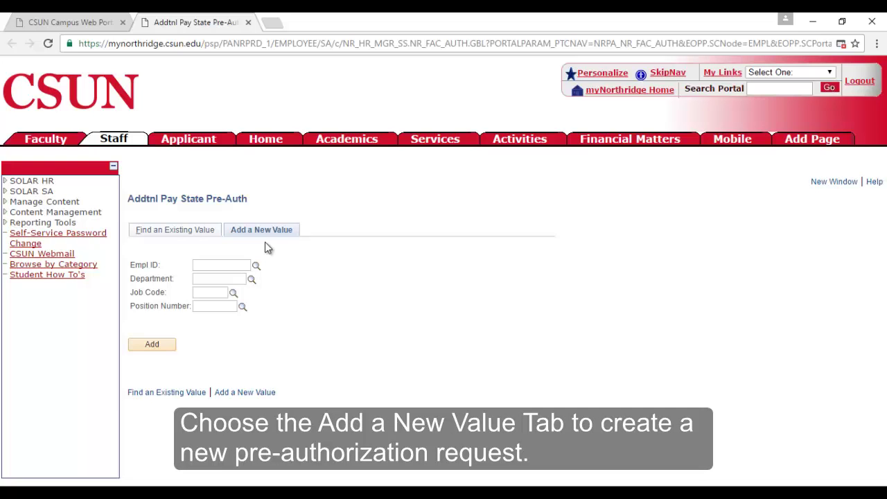
Check the Find an Existing Value tab, then fill the employee's ID on the new-value form
click(174, 233)
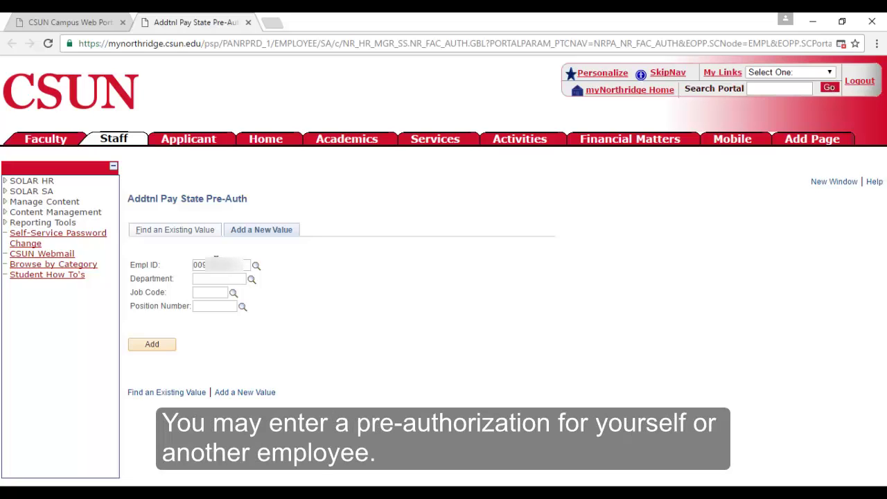
click(210, 278)
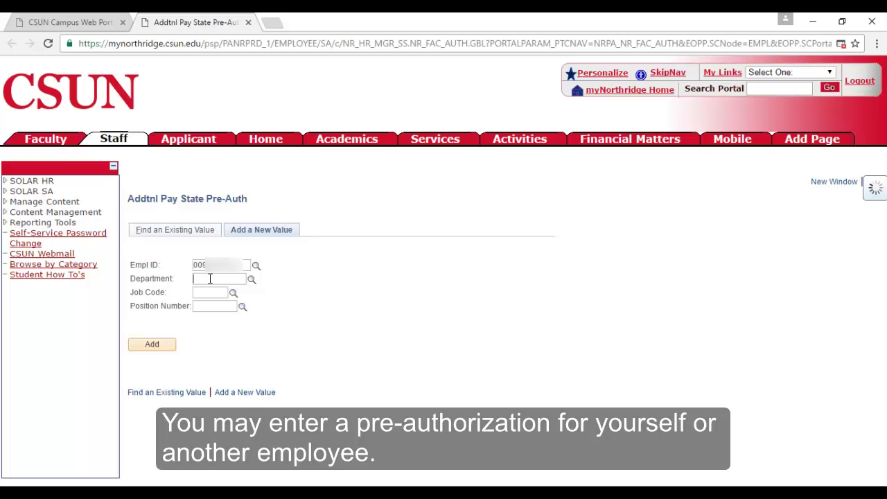
Add a request with department 10140, job code 2403, looked-up position 99745208 and term 2167
text(10140)
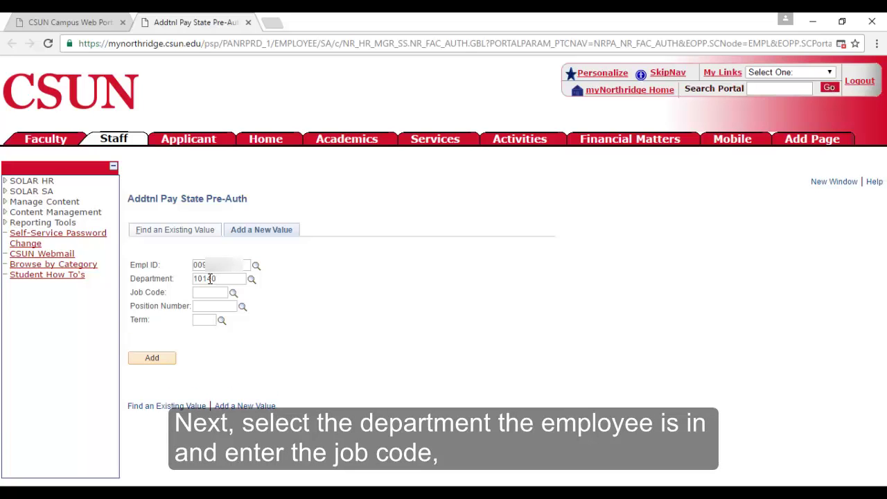
click(207, 295)
text(2403)
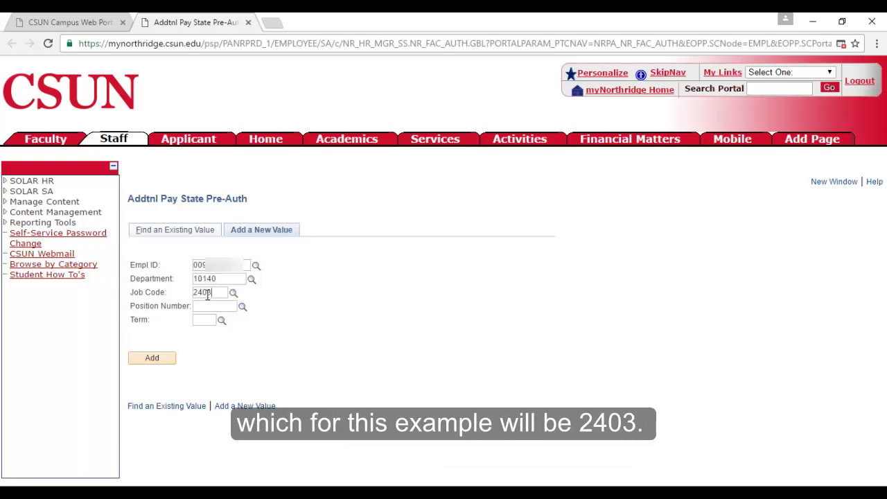
click(242, 307)
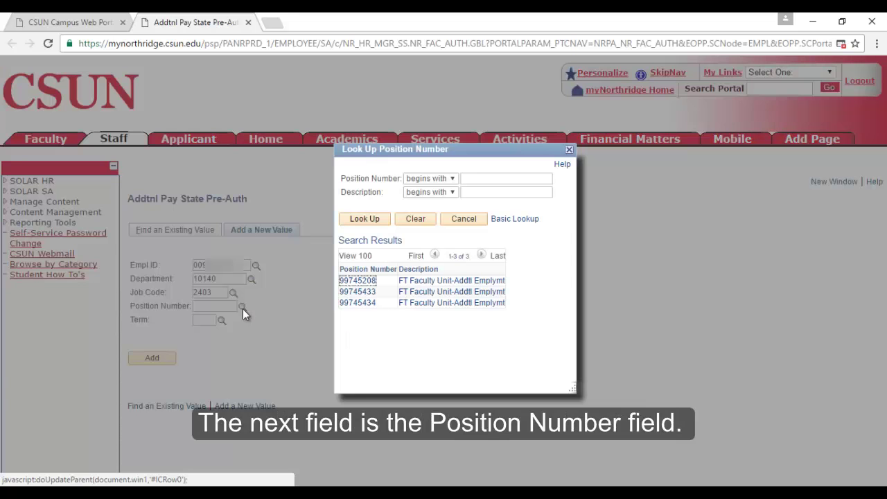
click(351, 280)
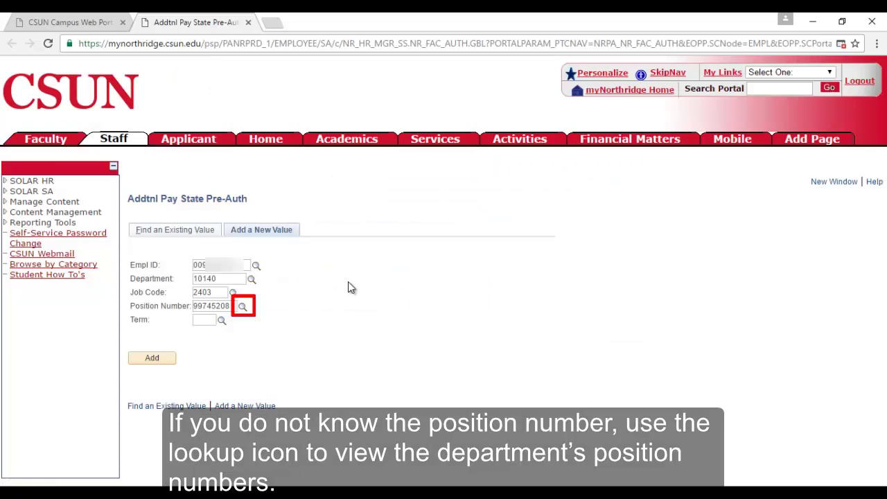
click(205, 319)
text(2187)
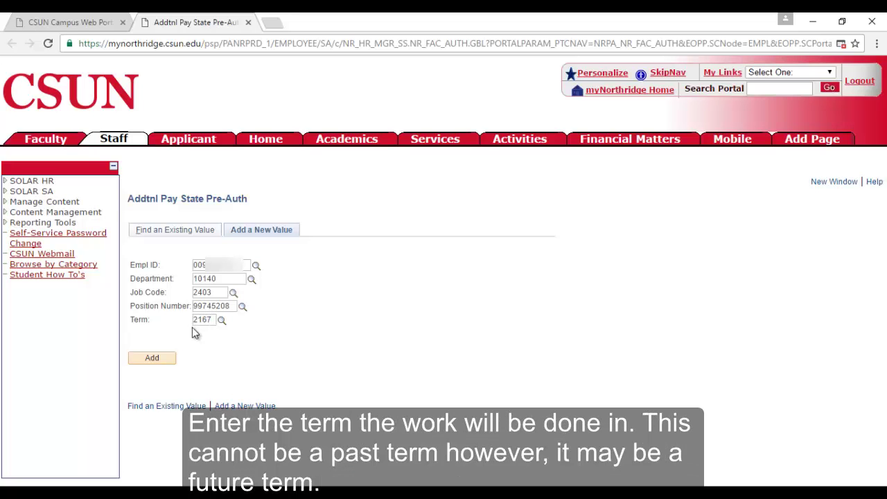
click(151, 358)
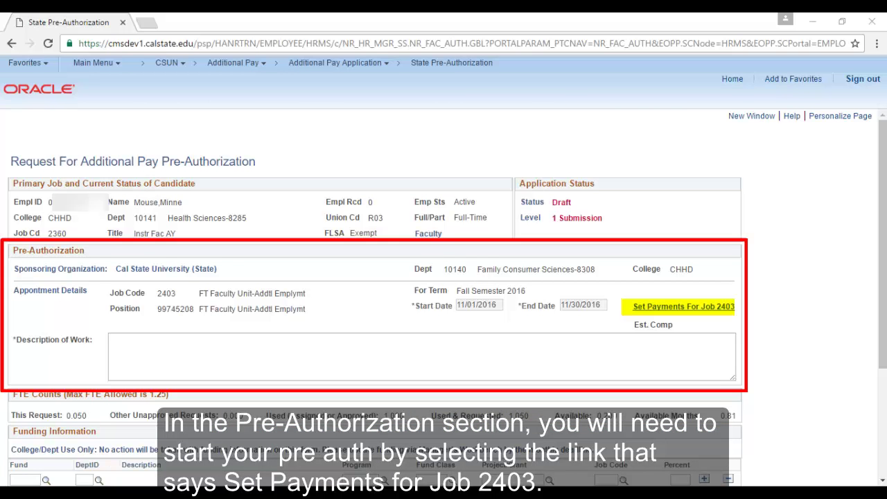
In job 2403's Pay Period Calculator, enter 1000, 2 hours per week and 2 pay periods, then apply the results
click(669, 311)
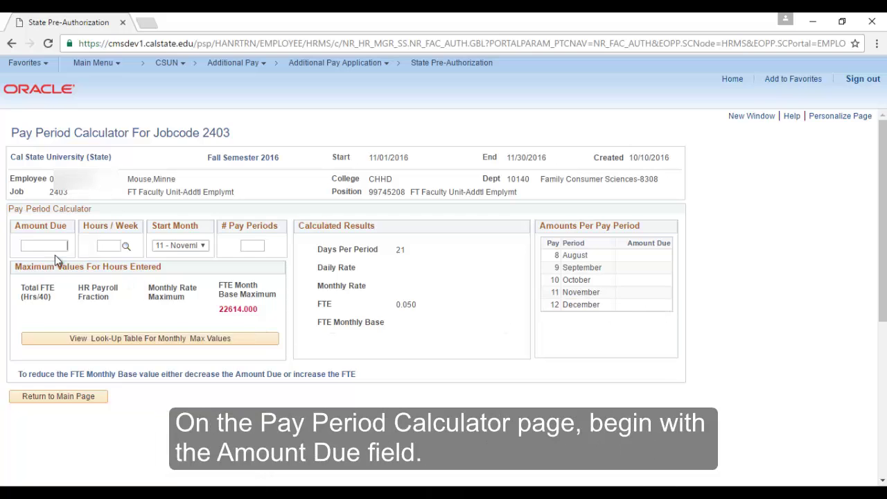
text(1000)
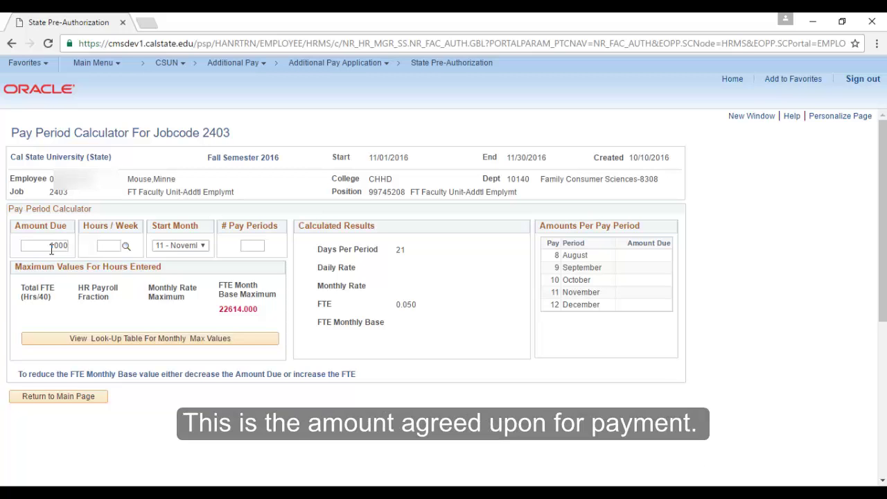
click(112, 244)
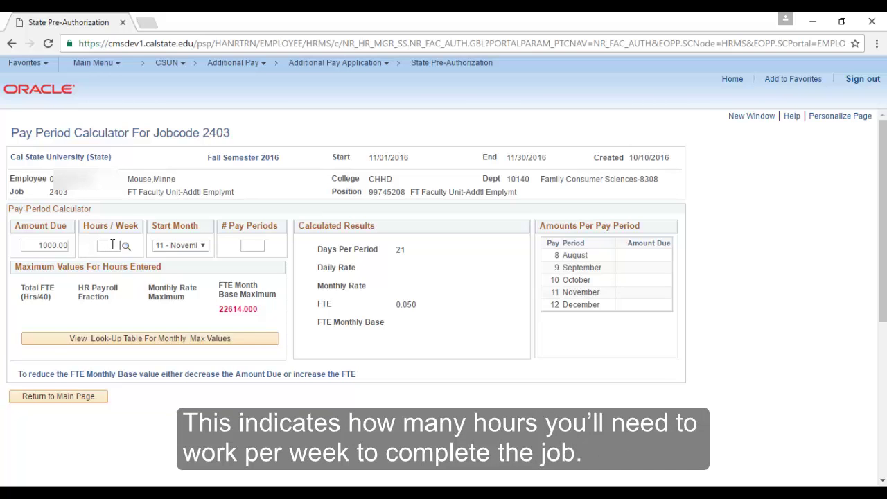
text(2)
key(Tab)
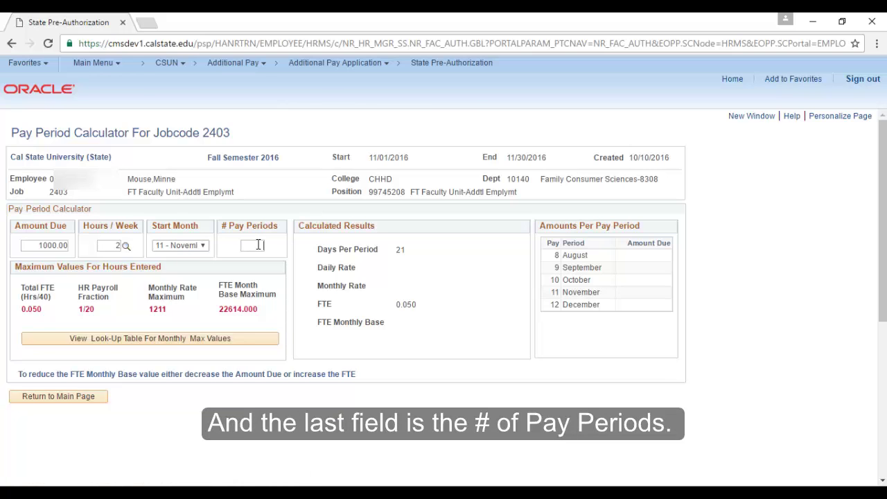
click(257, 245)
text(2)
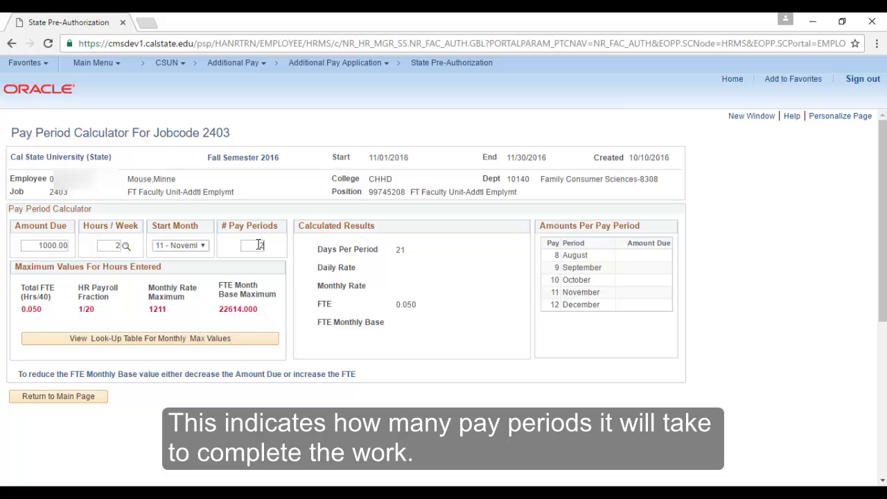
key(Tab)
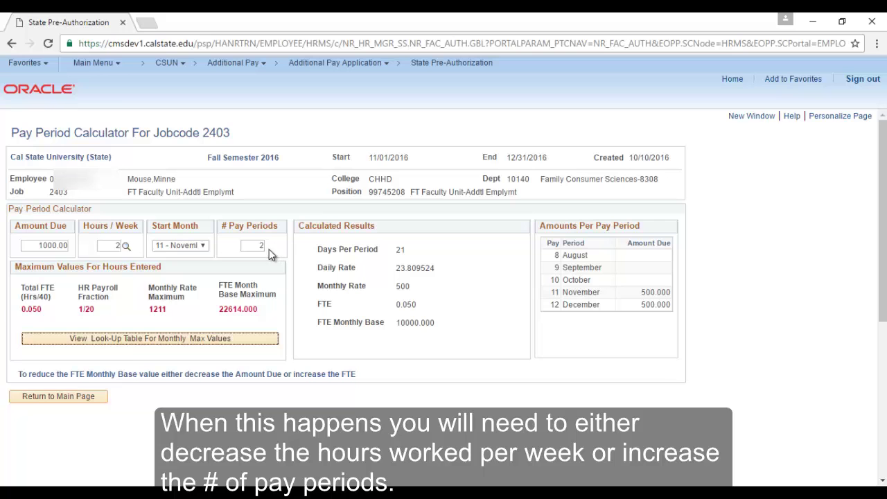
click(68, 398)
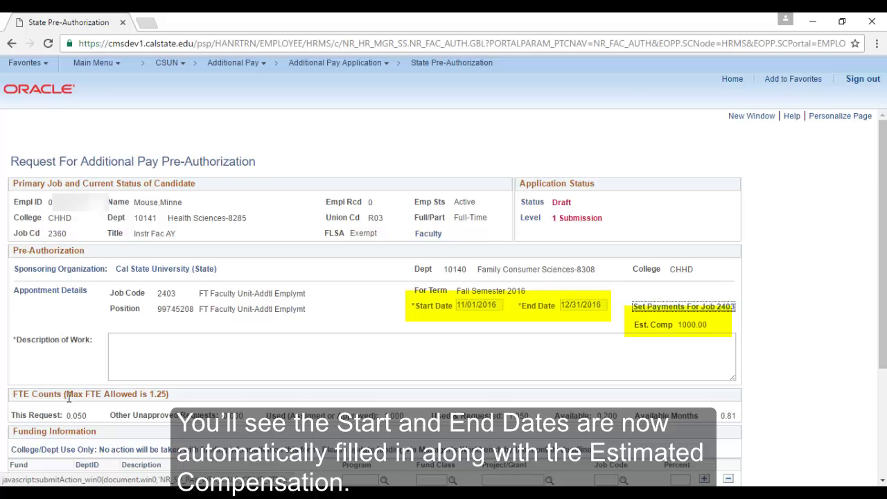
Enter 'Researching for sustainability best-practices on composting and gardening.' as the Description of Work
click(162, 351)
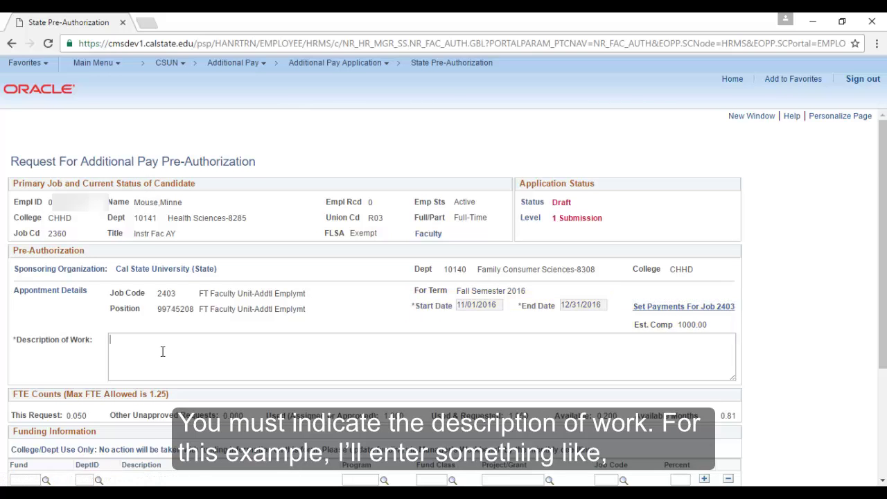
text(Researching for sus)
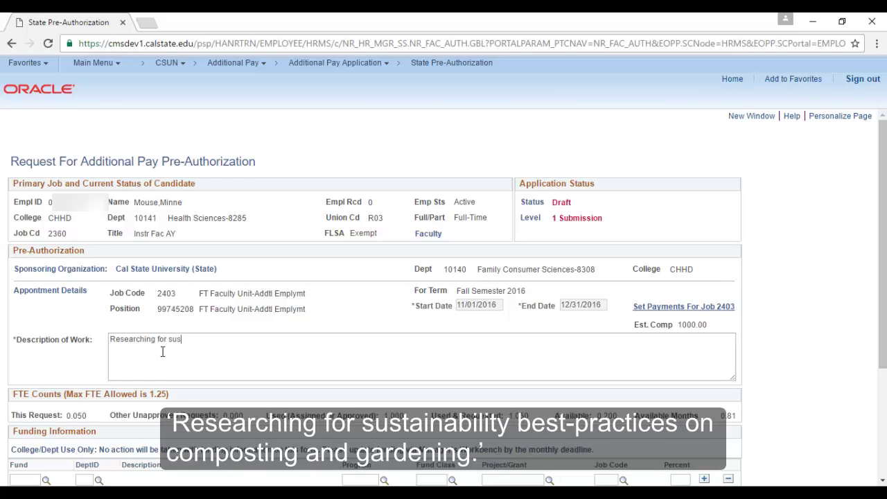
text(tainability best-practices on)
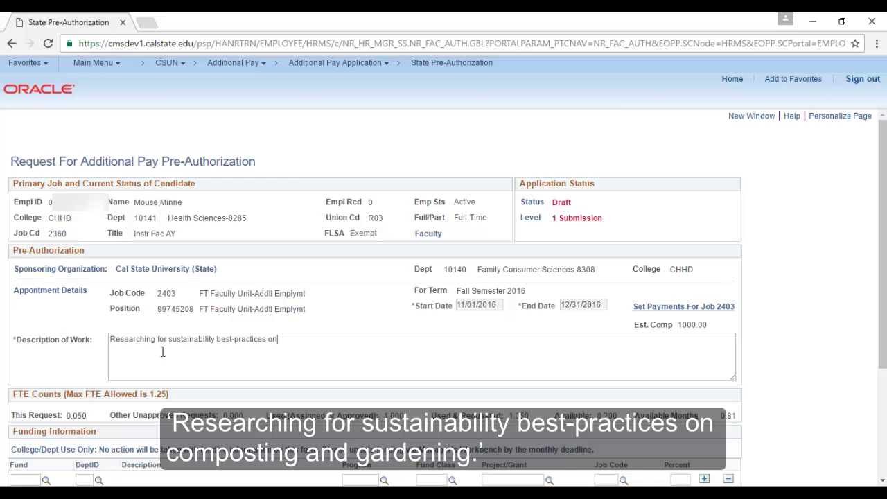
text( composting and gardening.)
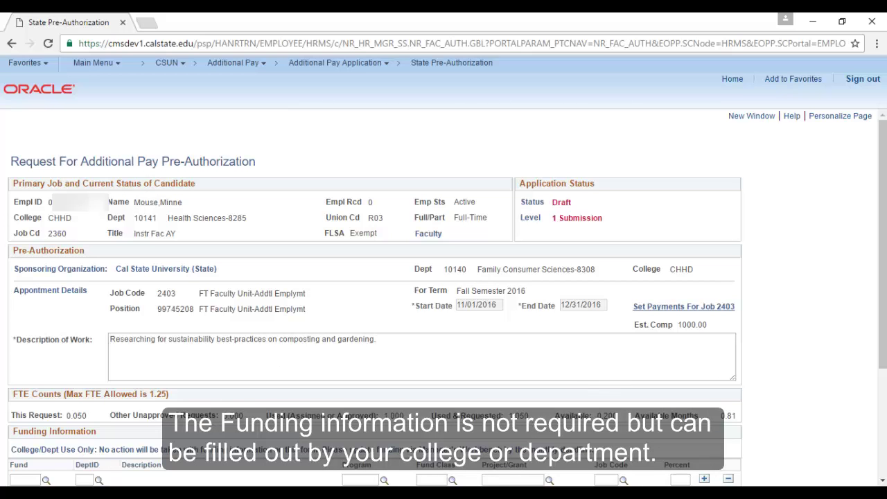
drag(883, 353, 883, 461)
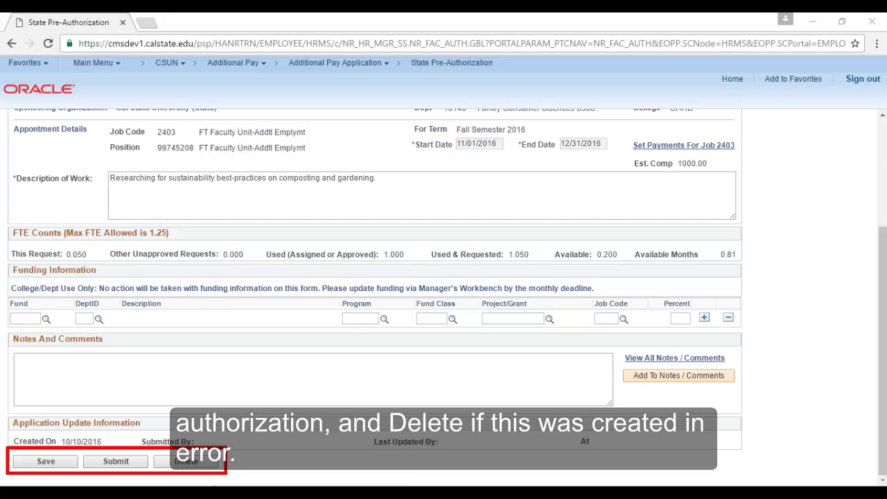
Submit the job 2403 pre-authorization and check its Application Status
click(116, 461)
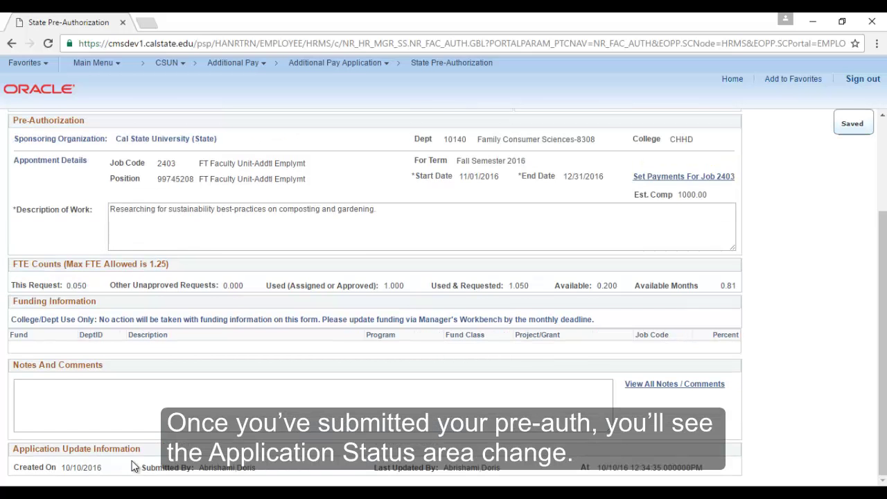
scroll(134, 466, up, 2)
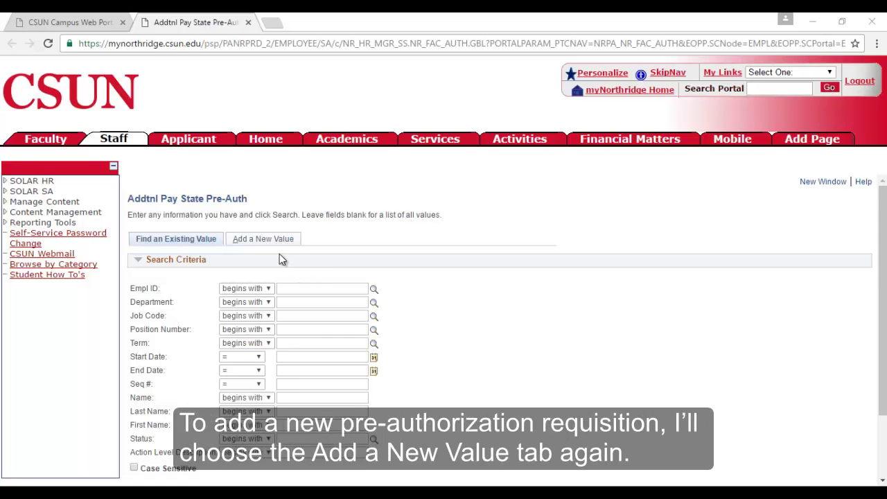
Start a new request with the employee's ID, department 10424 and position 99744811
click(264, 242)
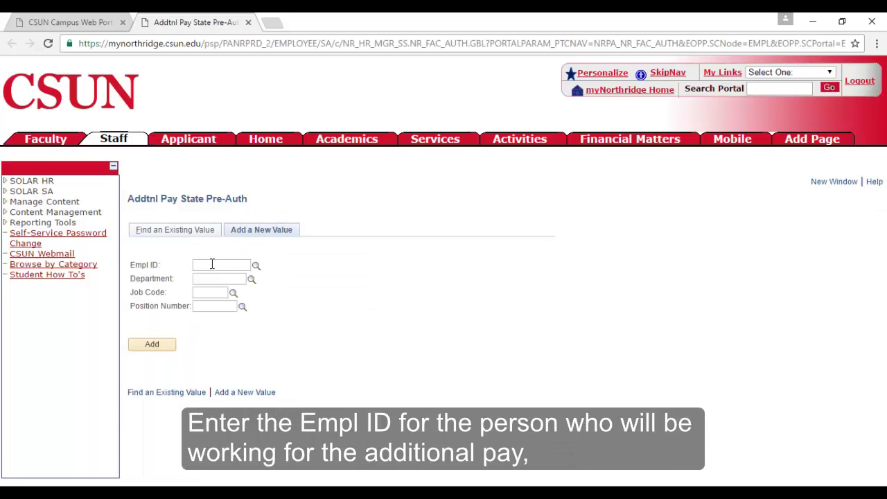
click(211, 279)
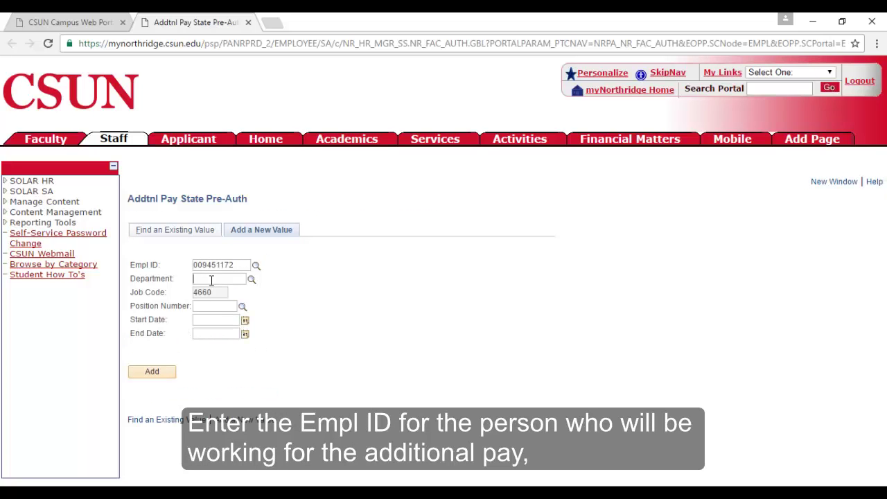
text(10424)
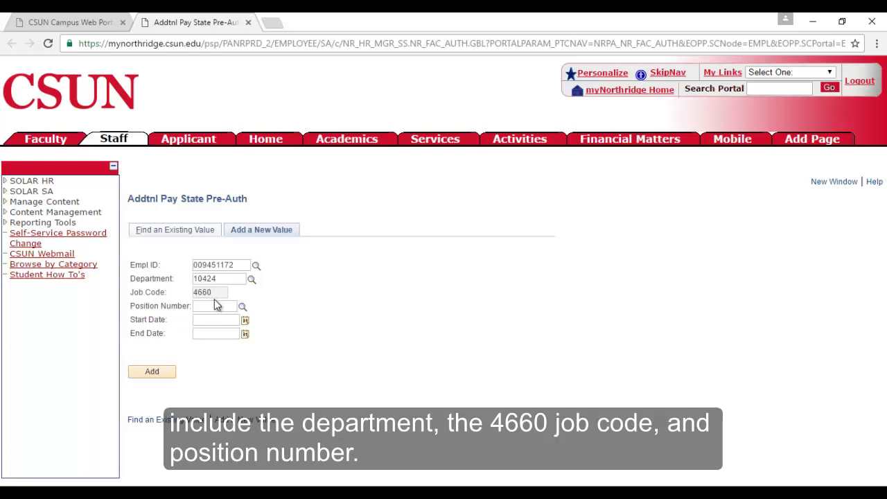
click(242, 309)
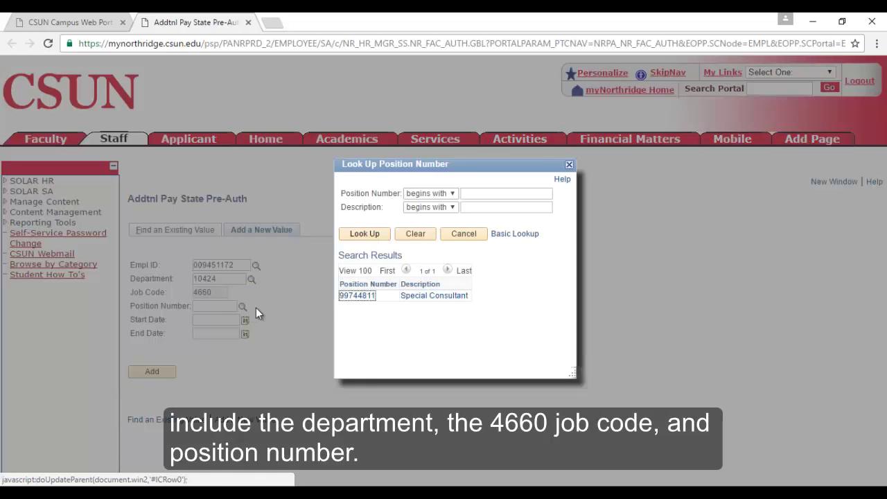
click(363, 297)
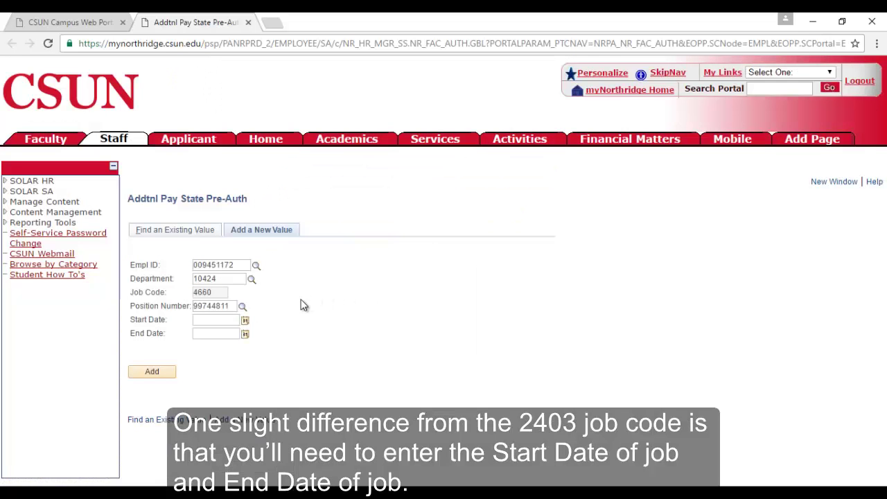
Set the start date to 11/07/2016 and move the end date calendar to November 2016
click(246, 322)
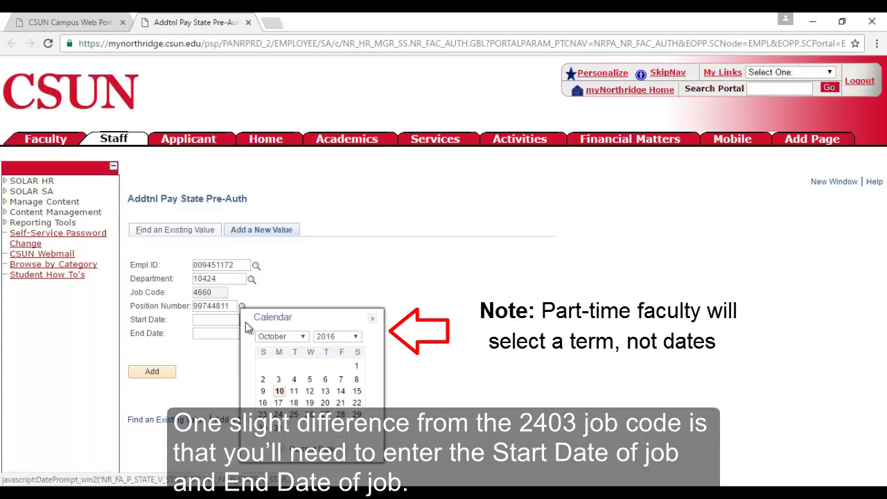
click(346, 450)
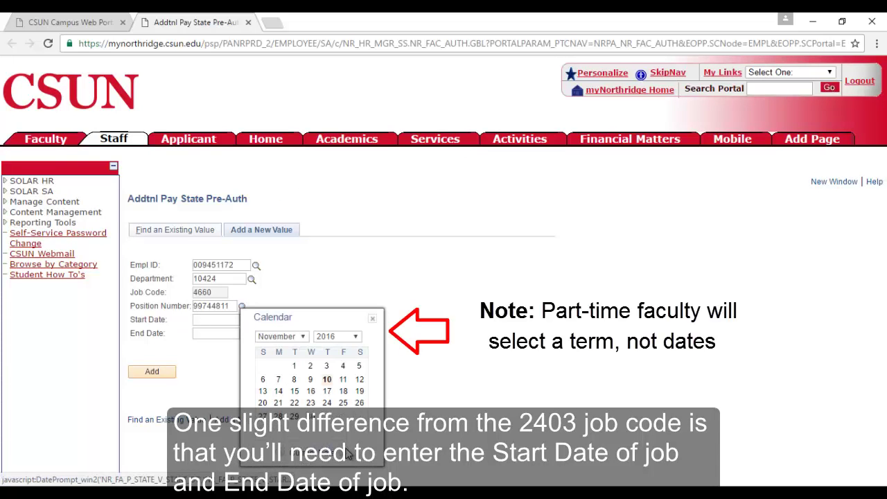
click(278, 380)
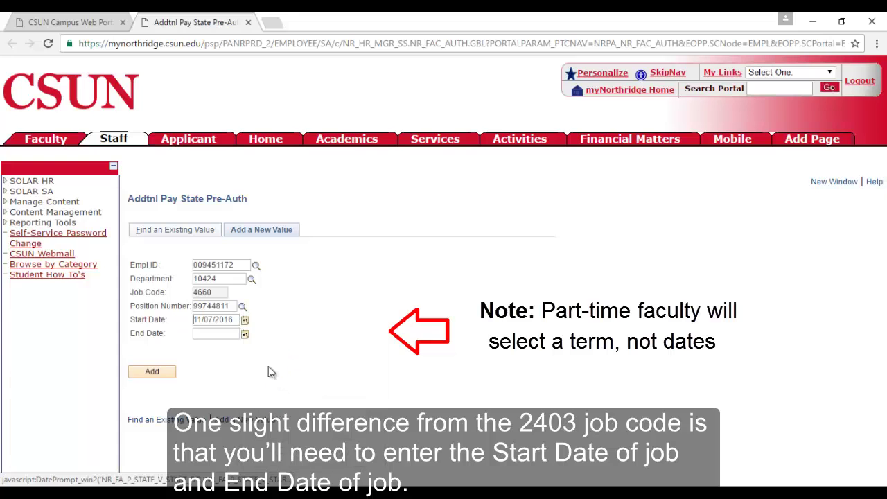
click(244, 334)
click(345, 451)
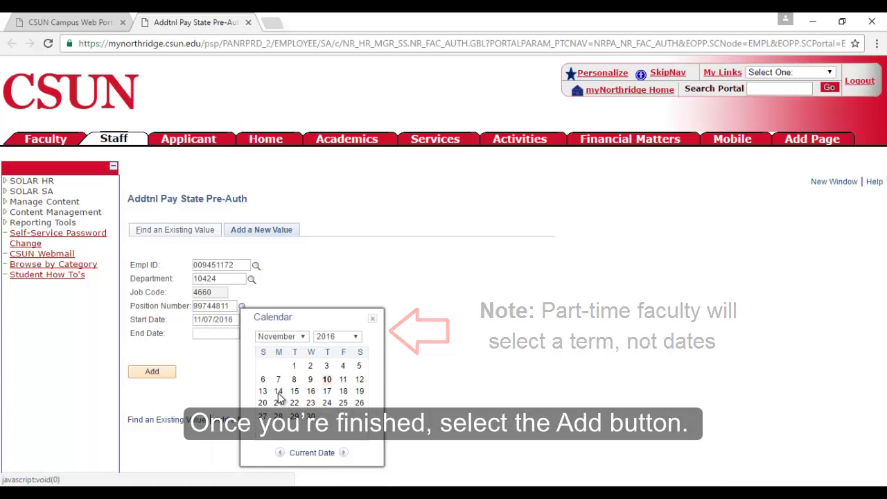
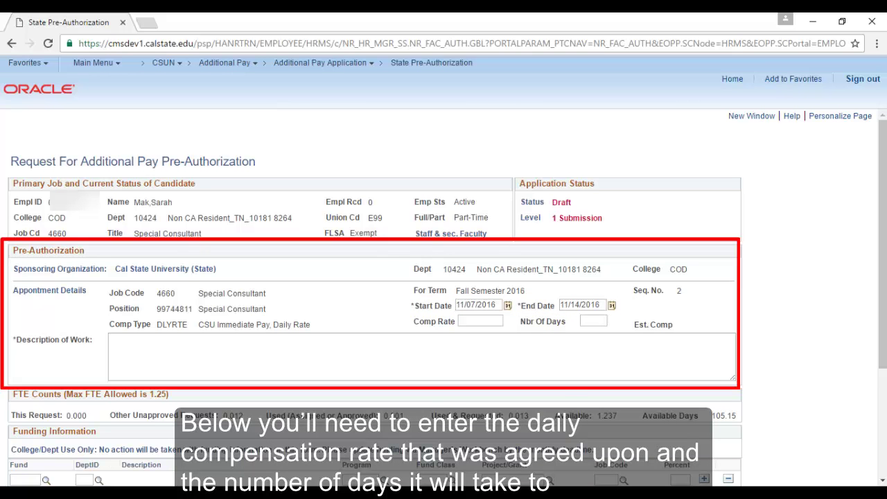
Enter Comp Rate 100 for 1 day and the description 'Proctoring midterm exam.'
click(483, 323)
text(100)
key(Tab)
text(1)
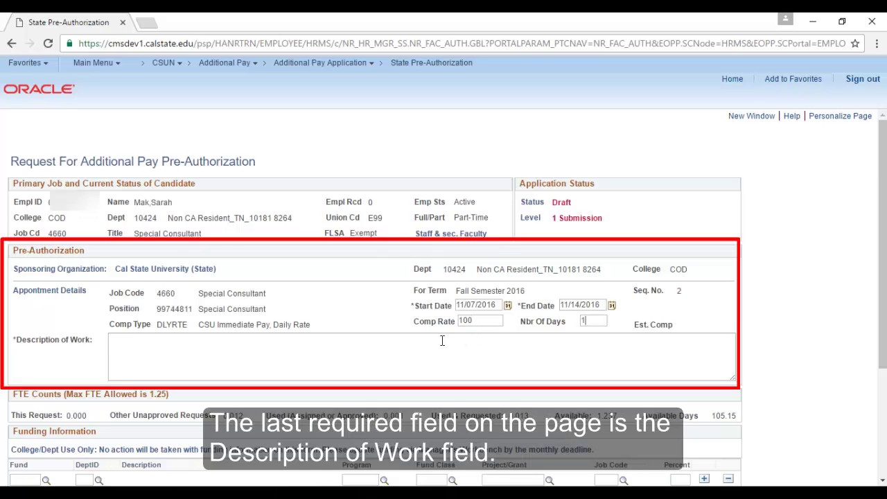
click(399, 354)
text(Pr)
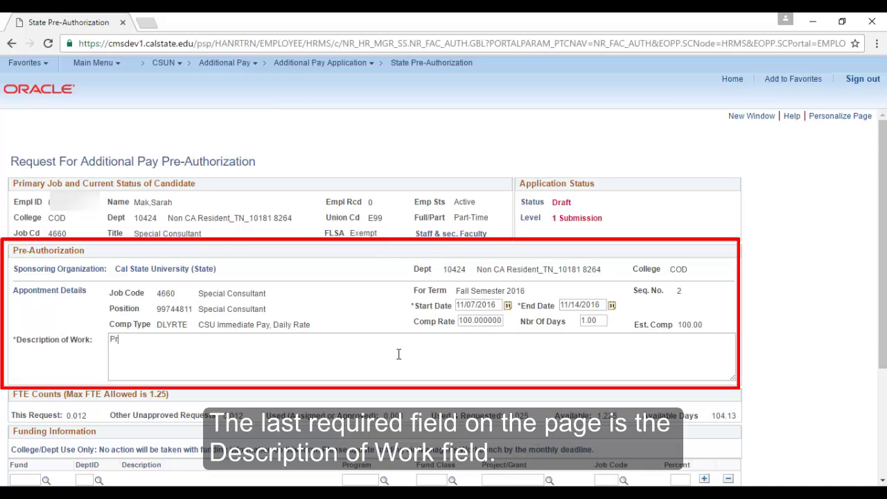
text(octoring midterm exam.)
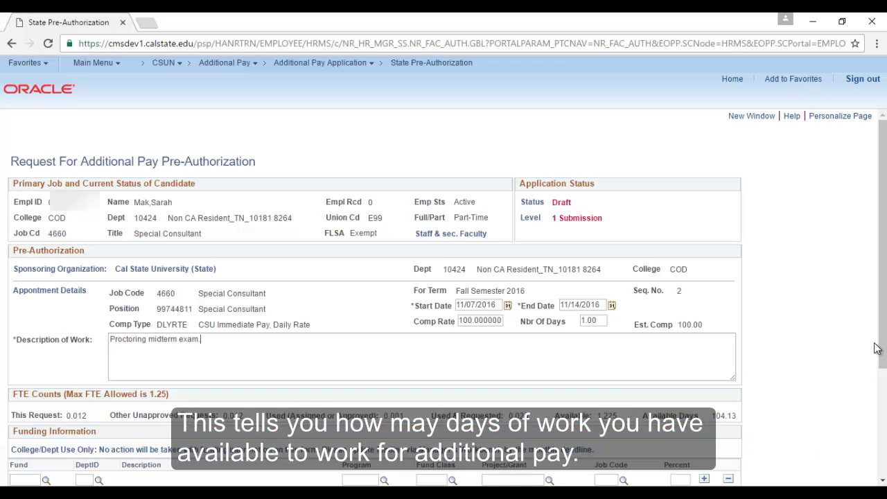
drag(884, 344, 884, 478)
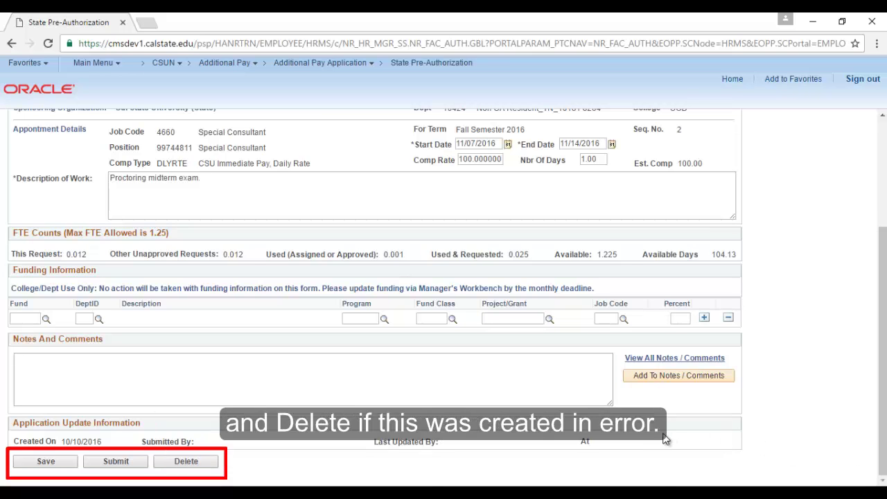
Submit the request and confirm the status reads Submitted By Initiator at Employee Approval
click(123, 467)
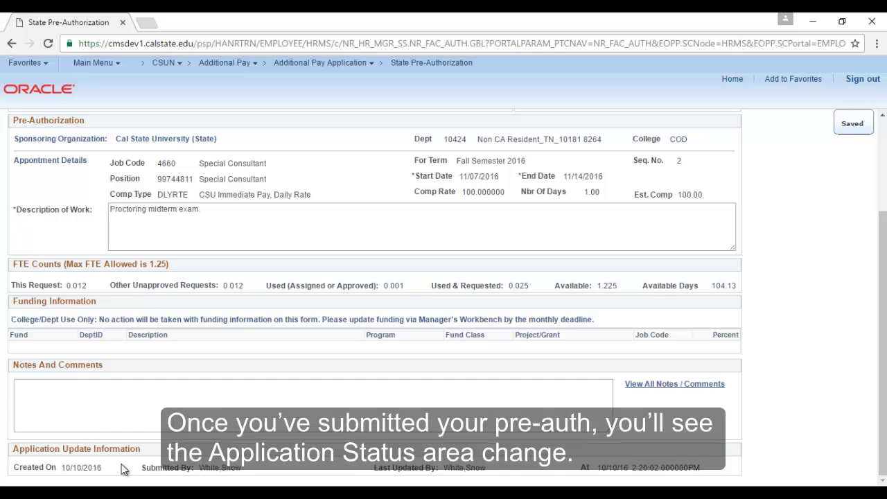
scroll(122, 469, up, 3)
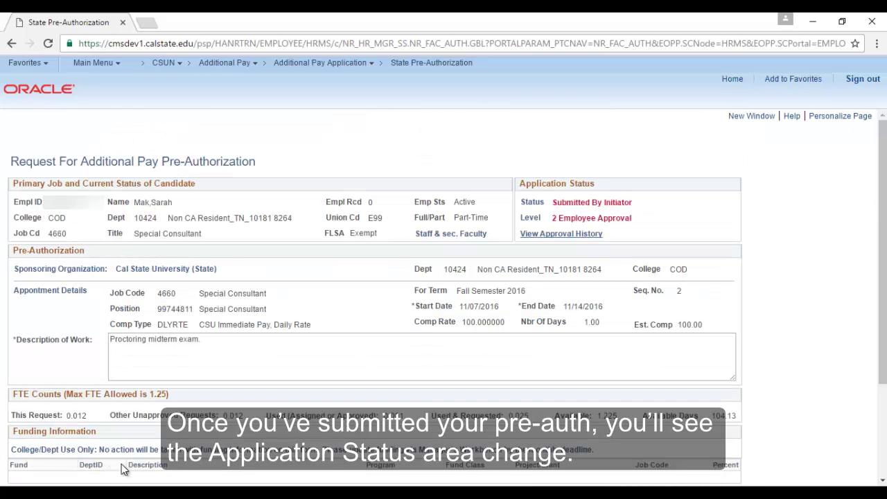